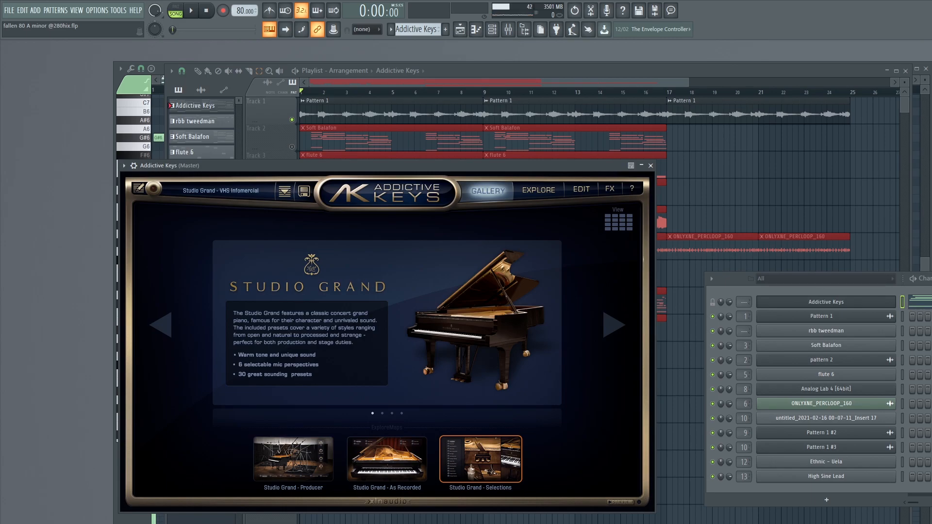
- Play the full arrangement, examine the Addictive Keys chord notes in the piano roll, and stop playback
{"action": "left_click", "coordinate": [493, 147]}
{"action": "key", "text": "space"}
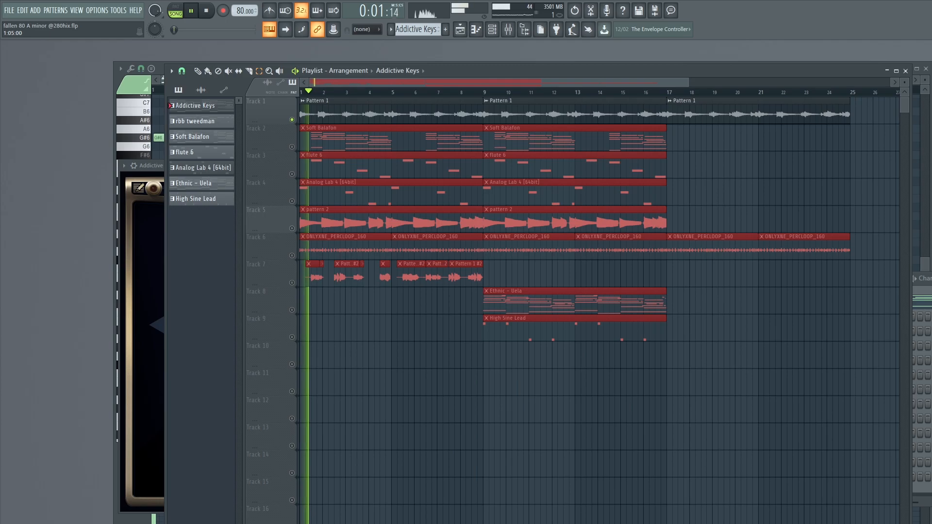
{"action": "key", "text": "F7"}
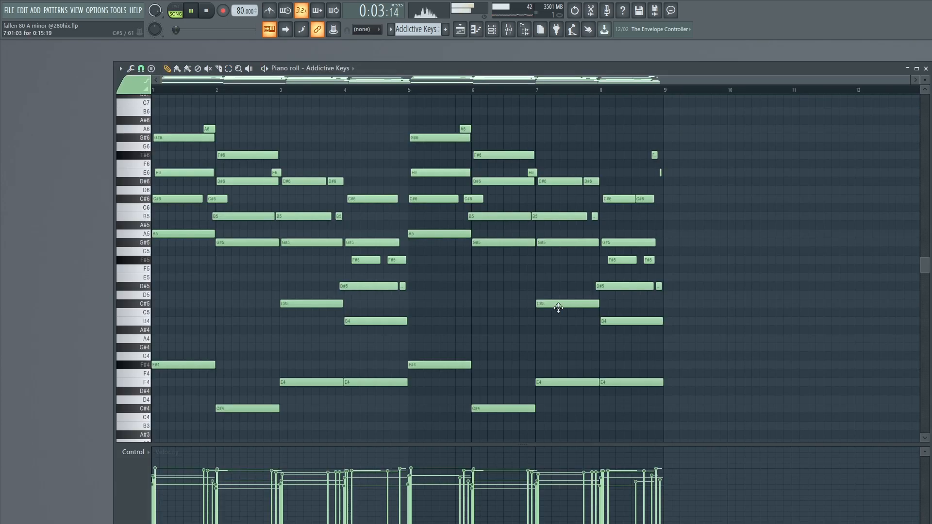
{"action": "scroll", "coordinate": [582, 306], "scroll_direction": "down", "scroll_amount": 1}
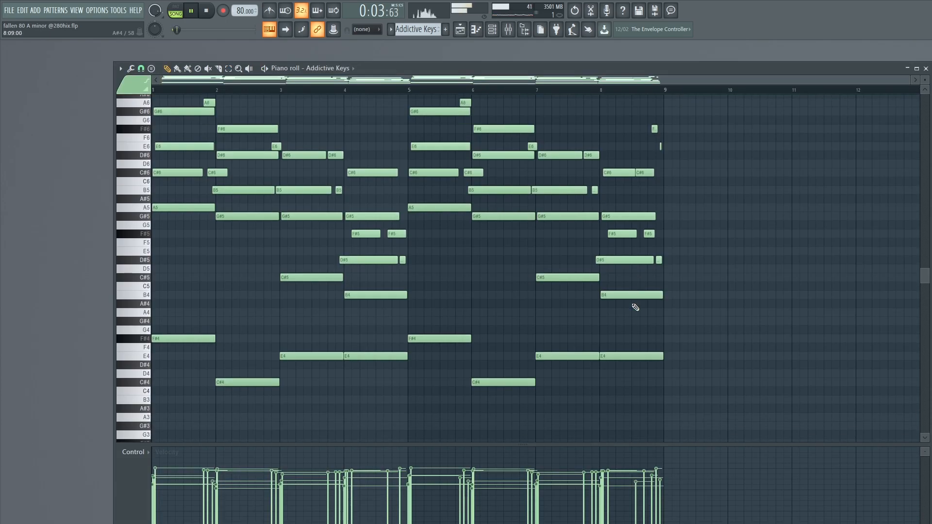
{"action": "left_click", "coordinate": [925, 68]}
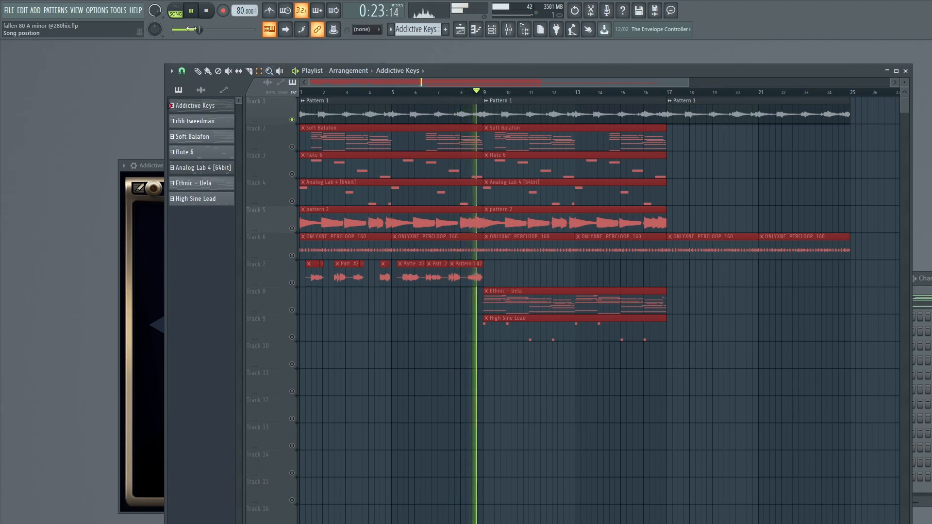
{"action": "left_click", "coordinate": [206, 15]}
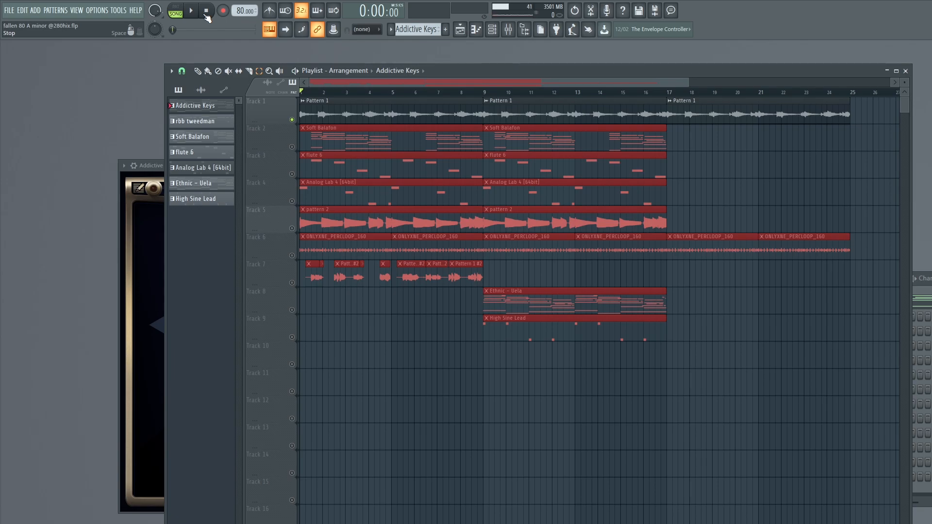
- Inspect the FabFilter Pro-Q 2, Ghz Vulf Compressor 3 and ValhallaVintageVerb settings on mixer track Insert 1
{"action": "left_click", "coordinate": [508, 30]}
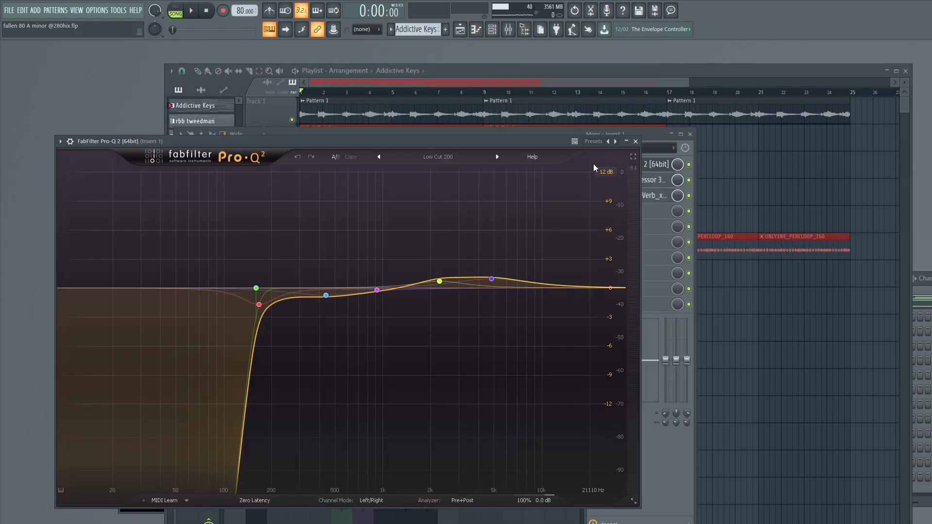
{"action": "mouse_move", "coordinate": [492, 280]}
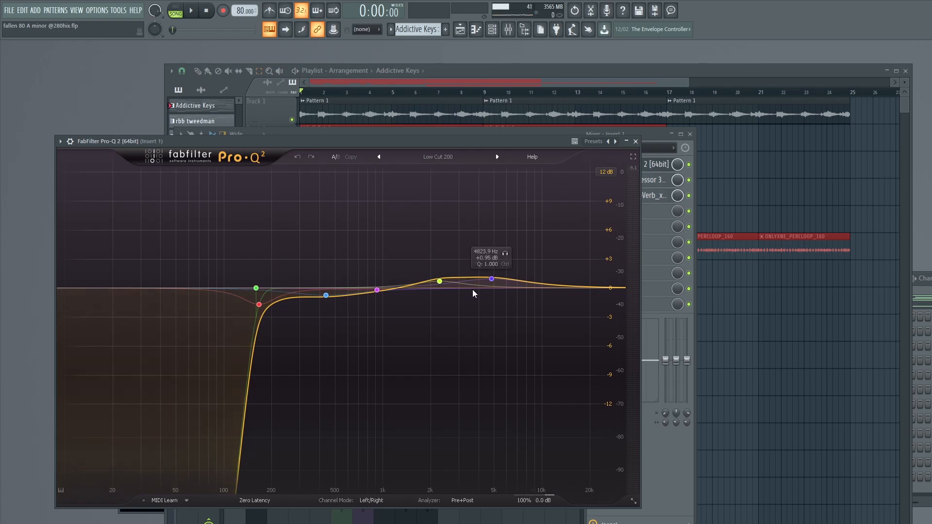
{"action": "left_click", "coordinate": [635, 142]}
{"action": "left_click", "coordinate": [626, 179]}
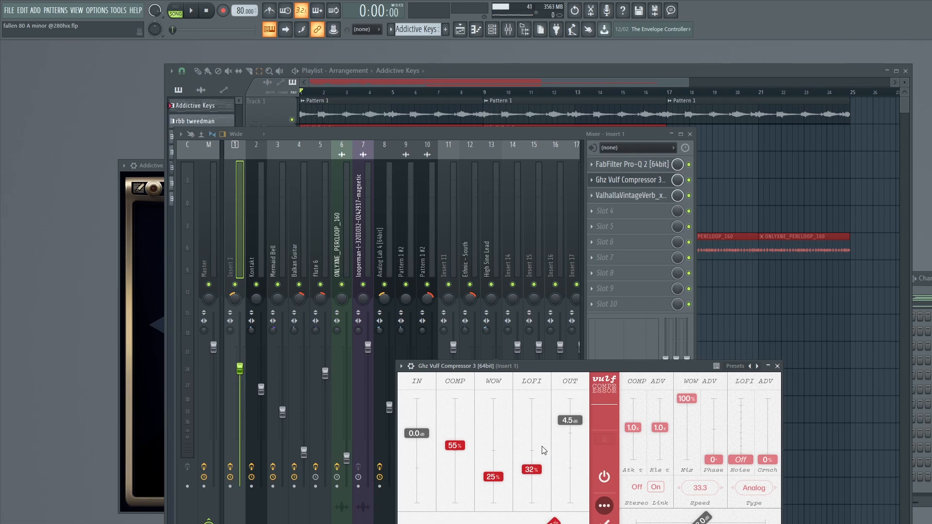
{"action": "left_click", "coordinate": [626, 196]}
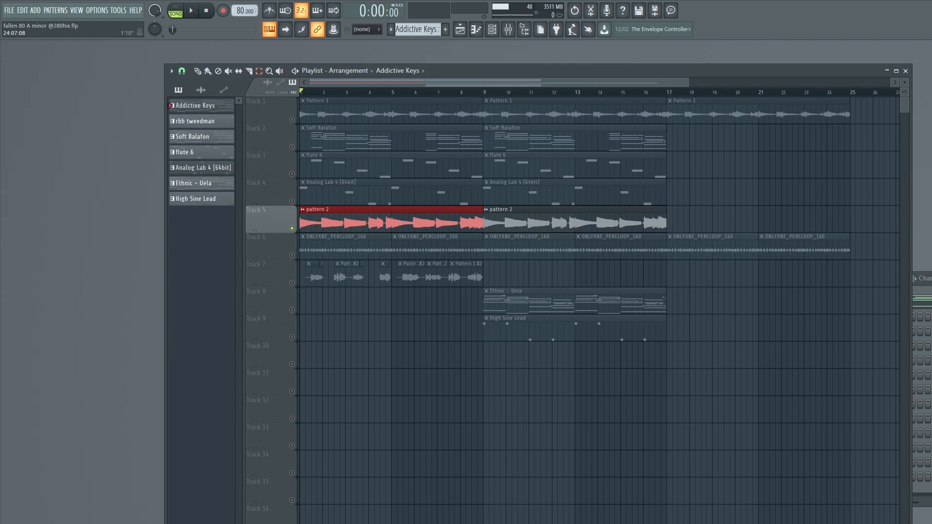
- Play the soloed pattern 2 audio on Track 5 while examining the rbb tweedman notes in the piano roll
{"action": "key", "text": "space"}
{"action": "key", "text": "F6"}
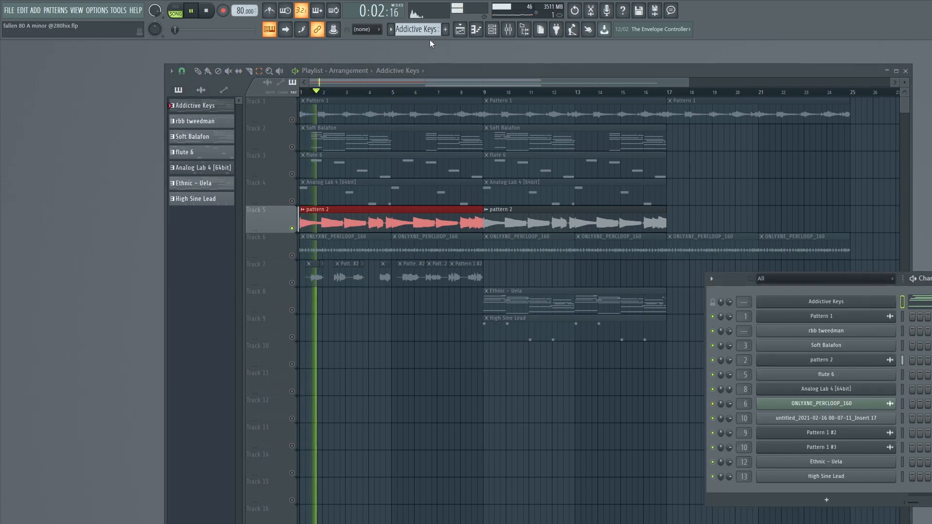
{"action": "scroll", "coordinate": [422, 29], "scroll_direction": "down", "scroll_amount": 1}
{"action": "left_click", "coordinate": [311, 113]}
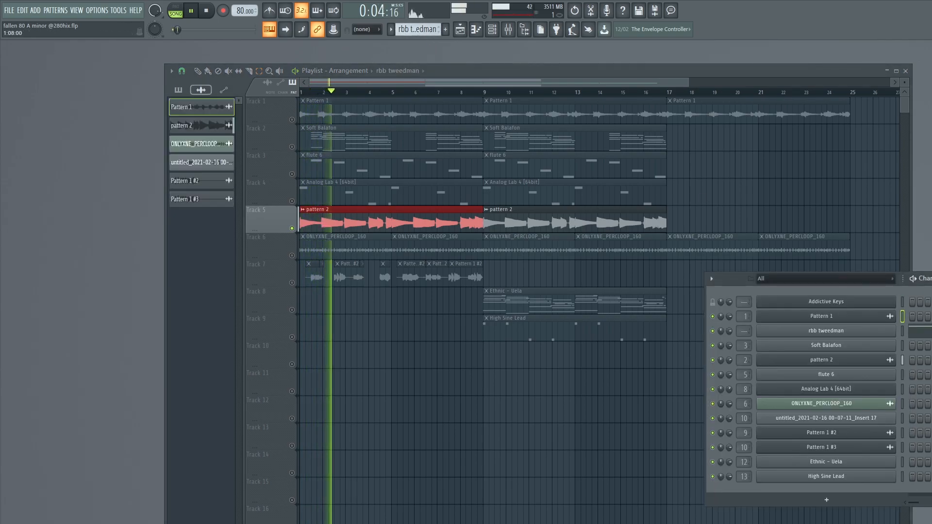
{"action": "key", "text": "F7"}
{"action": "scroll", "coordinate": [641, 330], "scroll_direction": "down", "scroll_amount": 6}
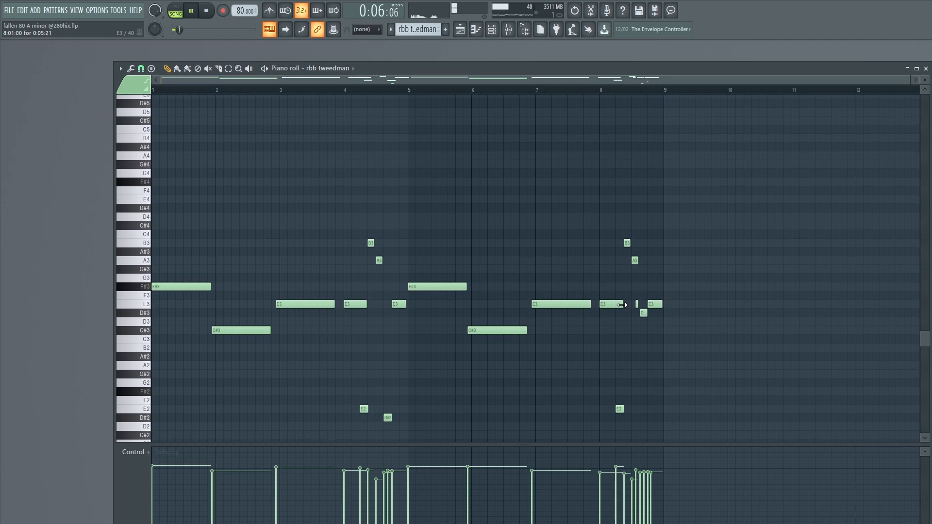
{"action": "scroll", "coordinate": [626, 305], "scroll_direction": "down", "scroll_amount": 2}
{"action": "scroll", "coordinate": [714, 301], "scroll_direction": "down", "scroll_amount": 1}
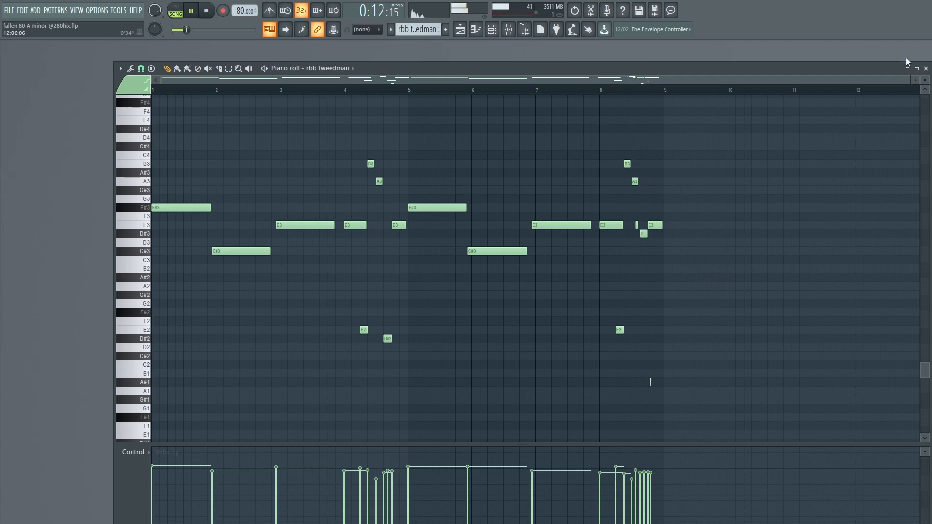
{"action": "left_click_drag", "start_coordinate": [867, 72], "coordinate": [878, 263]}
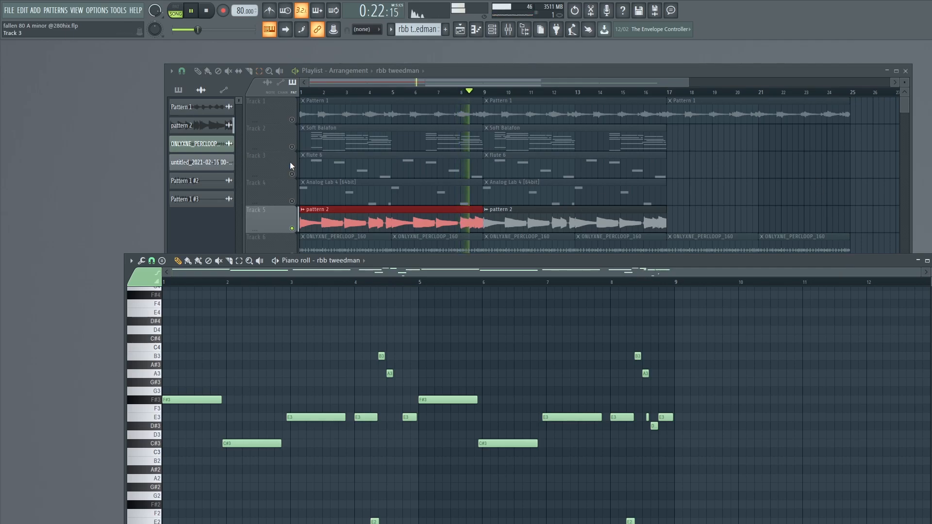
- Stop playback and inspect the FabFilter Pro-Q 2 curve on the Kontakt mixer track
{"action": "left_click", "coordinate": [209, 11]}
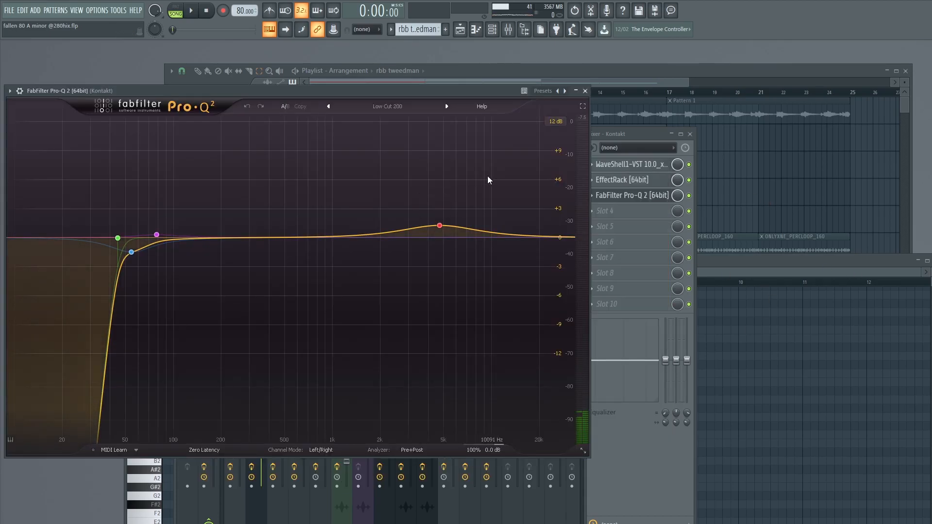
{"action": "mouse_move", "coordinate": [437, 221]}
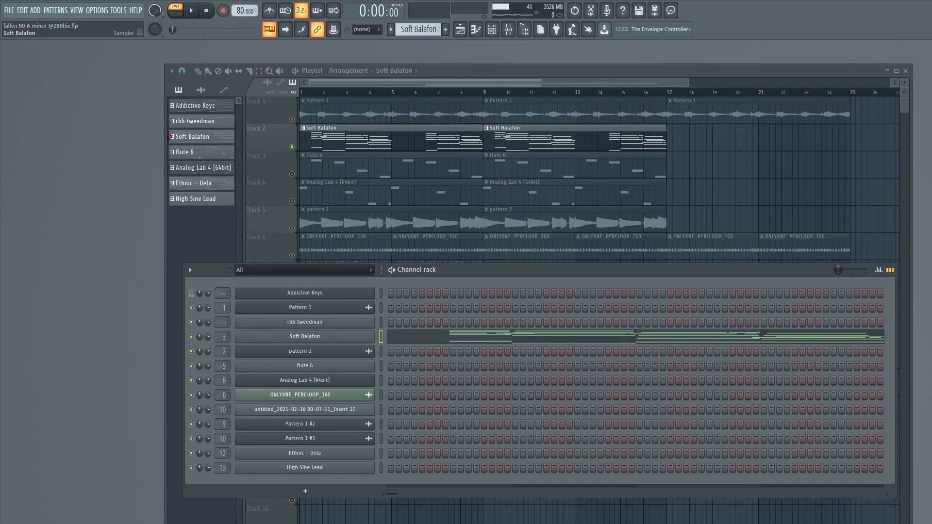
- Review the Soft Balafon channel's volume envelope and arpeggiator settings, and examine its notes in the piano roll
{"action": "left_click", "coordinate": [337, 338]}
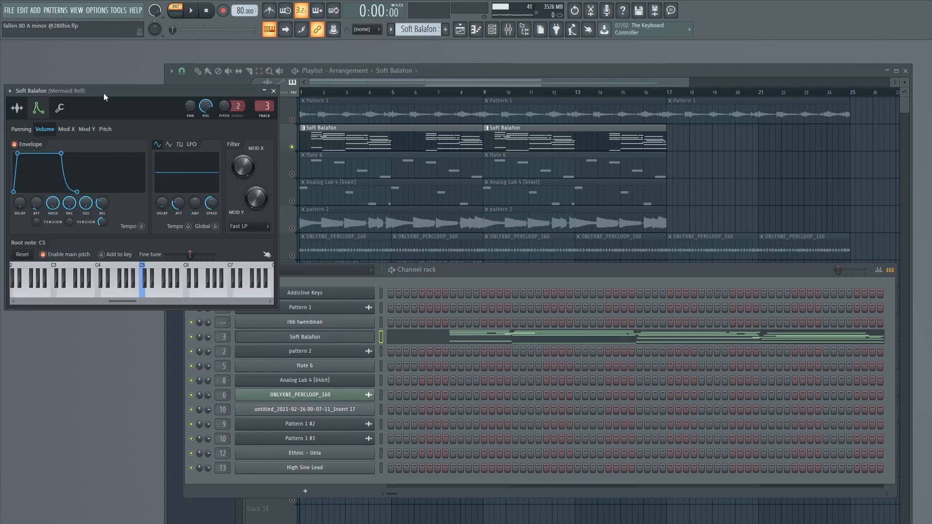
{"action": "left_click_drag", "start_coordinate": [103, 93], "coordinate": [220, 115]}
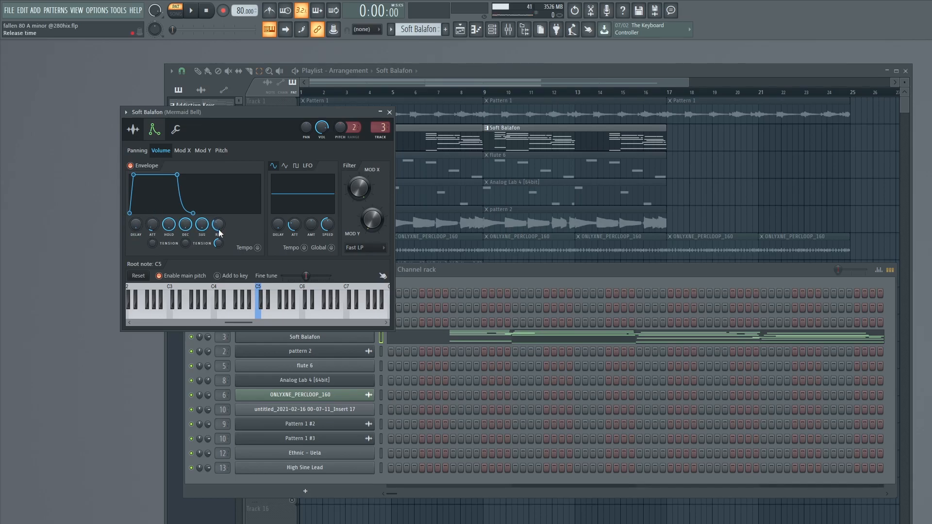
{"action": "left_click", "coordinate": [189, 142]}
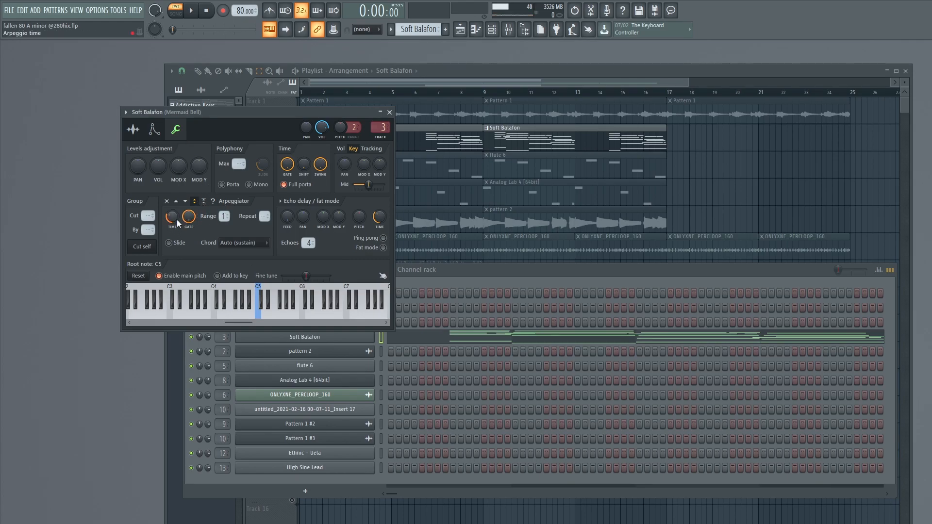
{"action": "left_click", "coordinate": [390, 113]}
{"action": "key", "text": "F7"}
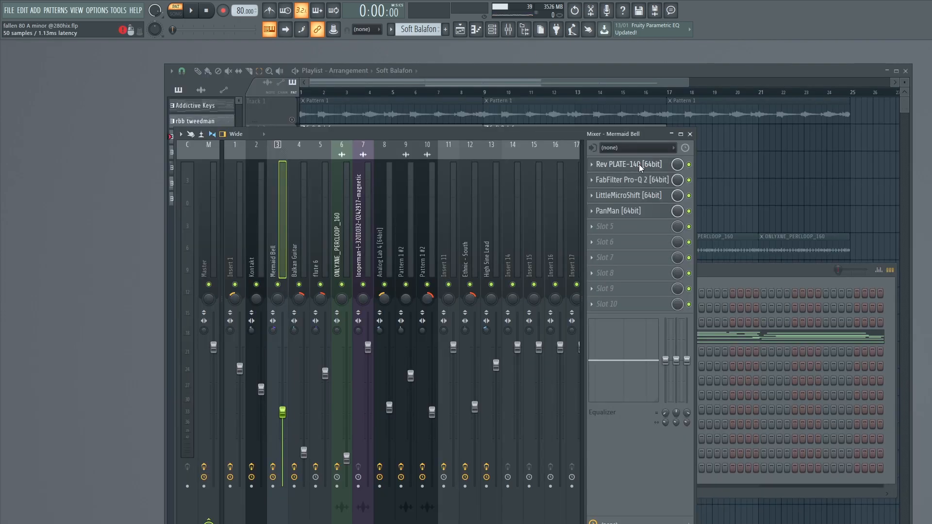
- Inspect the Rev PLATE-140, FabFilter Pro-Q 2, LittleMicroShift and PanMan settings on the Mermaid Bell mixer track
{"action": "left_click", "coordinate": [640, 165]}
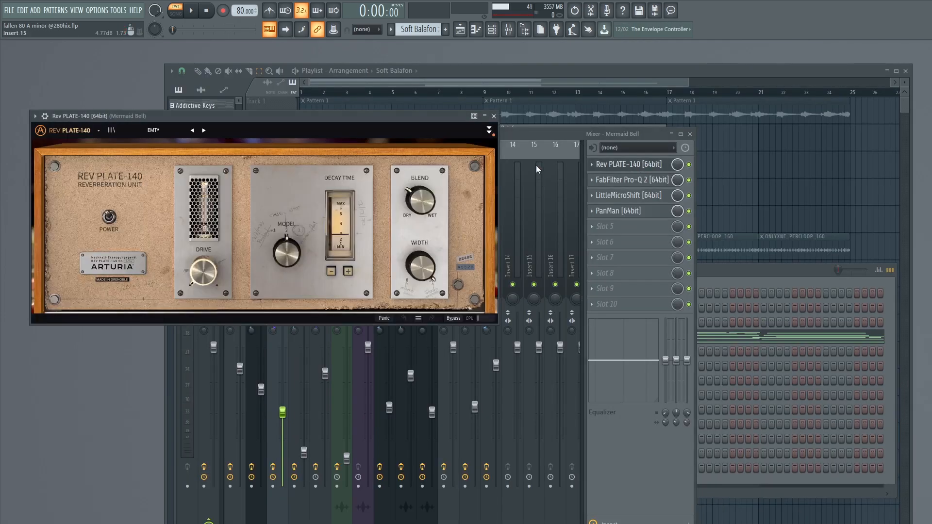
{"action": "left_click", "coordinate": [499, 116]}
{"action": "left_click", "coordinate": [654, 180]}
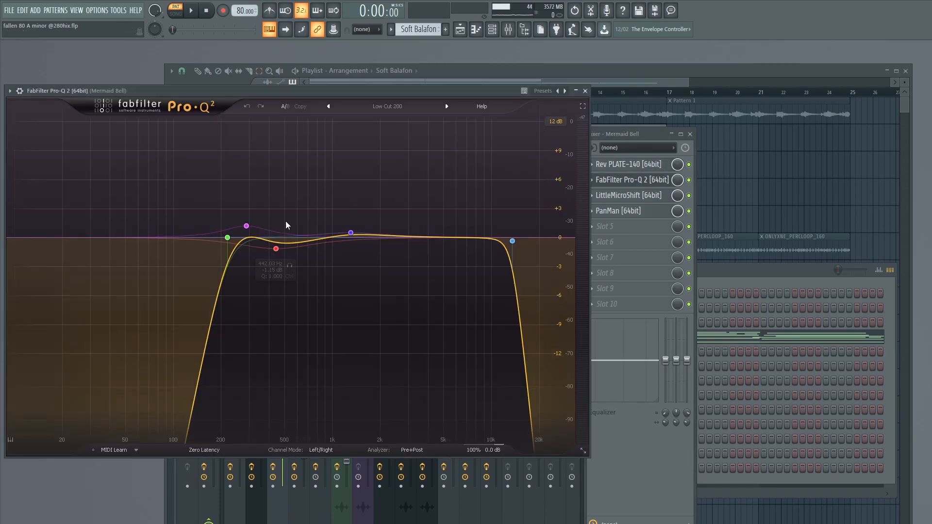
{"action": "left_click", "coordinate": [585, 91]}
{"action": "left_click", "coordinate": [628, 195]}
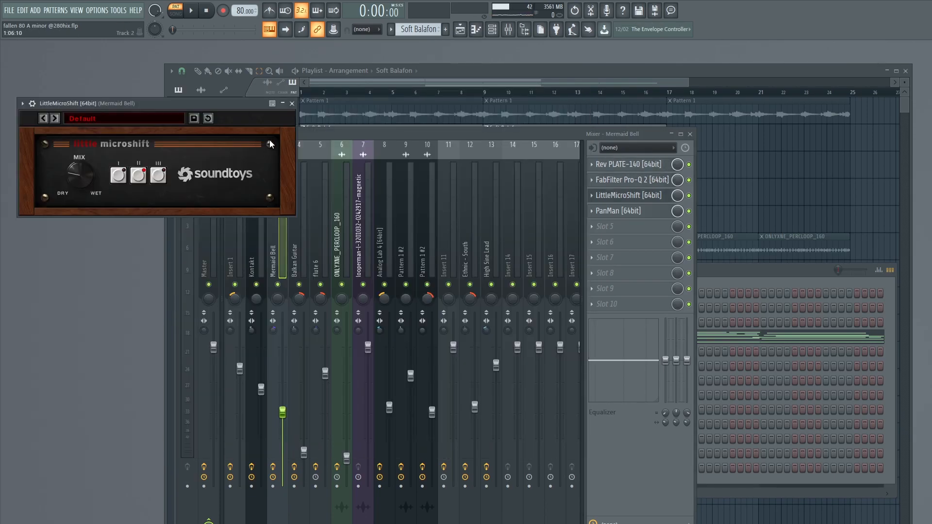
{"action": "left_click", "coordinate": [292, 103]}
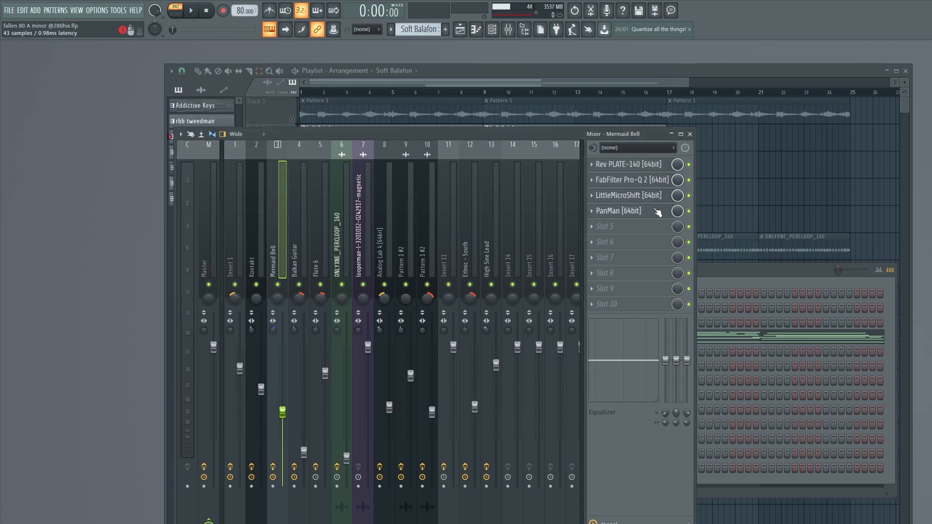
{"action": "left_click", "coordinate": [657, 212]}
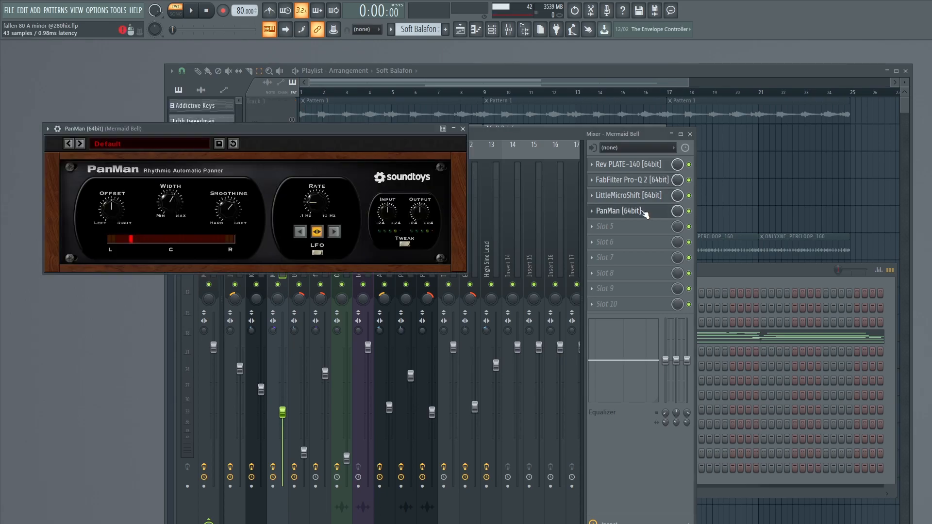
{"action": "left_click", "coordinate": [465, 132]}
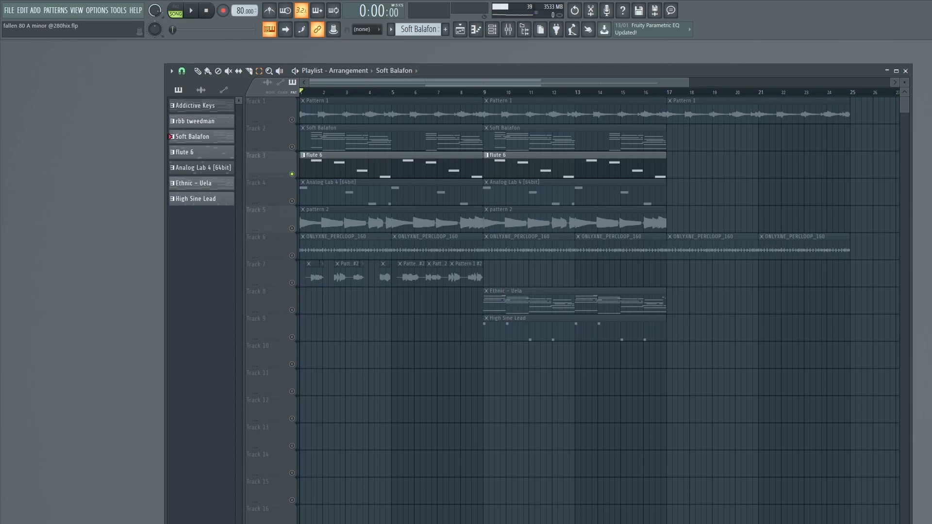
- Play the soloed flute 6 clips and inspect ValhallaVintageVerb and Fruity parametric EQ 2 on the flute 6 mixer track
{"action": "key", "text": "space"}
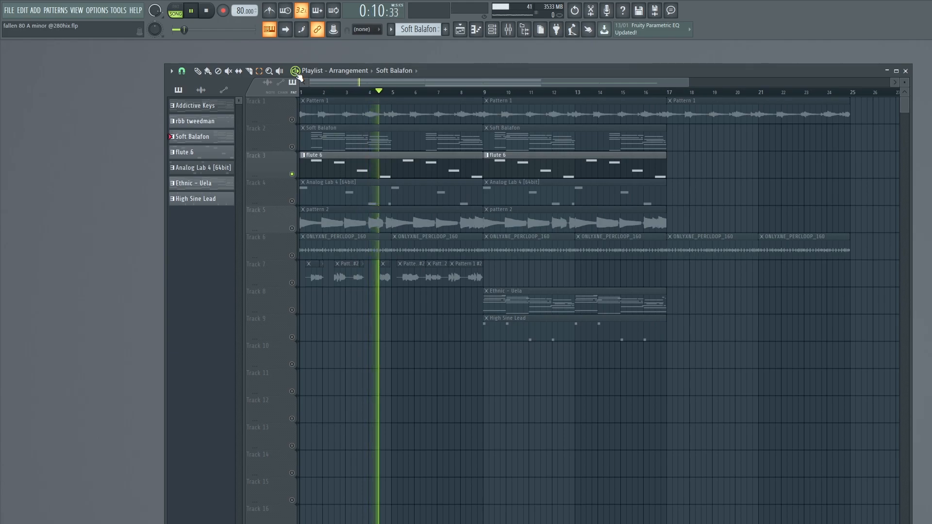
{"action": "left_click", "coordinate": [206, 10]}
{"action": "left_click", "coordinate": [510, 30]}
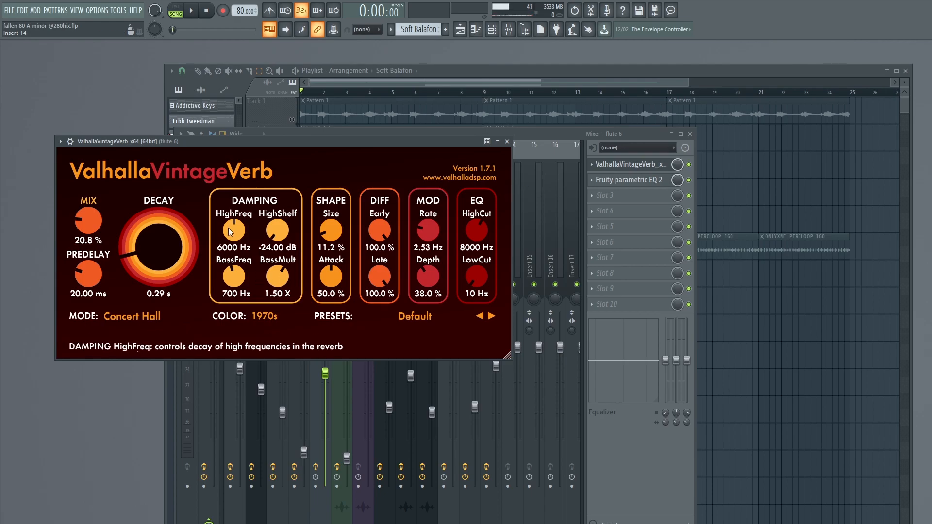
{"action": "left_click", "coordinate": [508, 142]}
{"action": "left_click", "coordinate": [627, 180]}
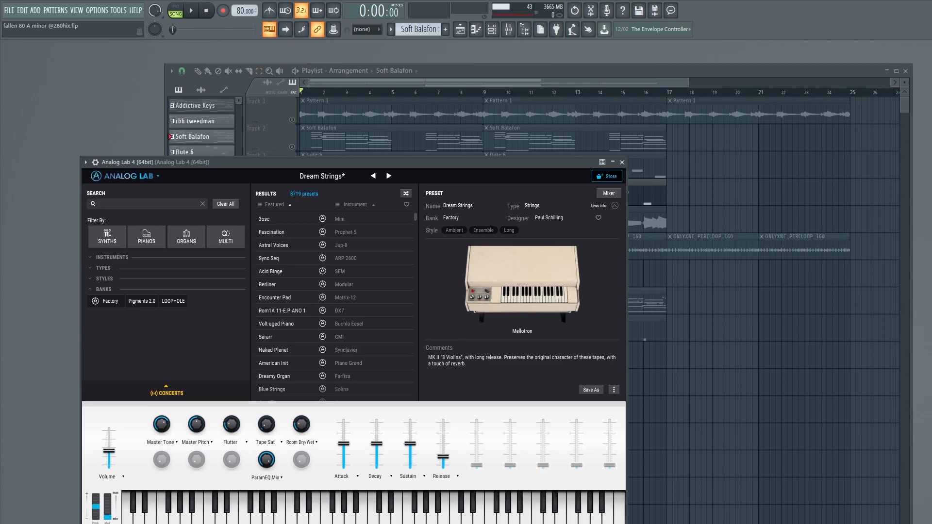
- Play the soloed Analog Lab 4 clips and inspect ValhallaVintageVerb and FabFilter Pro-Q 2 on their mixer track
{"action": "left_click", "coordinate": [302, 73]}
{"action": "key", "text": "space"}
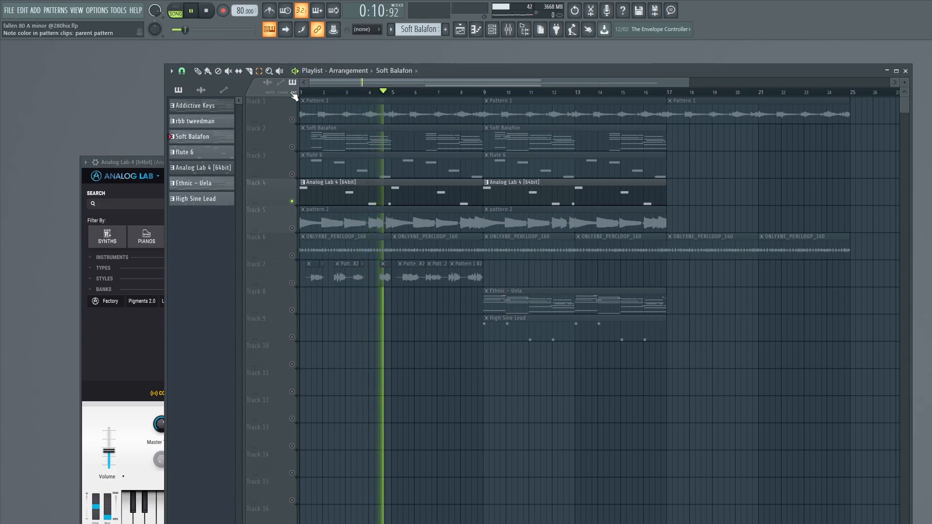
{"action": "left_click", "coordinate": [214, 13]}
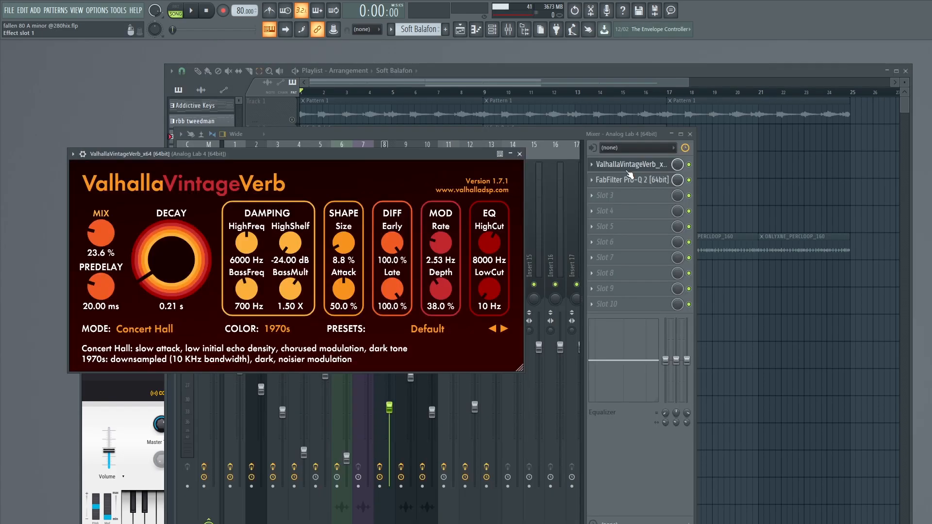
{"action": "left_click", "coordinate": [630, 179]}
{"action": "left_click", "coordinate": [660, 167]}
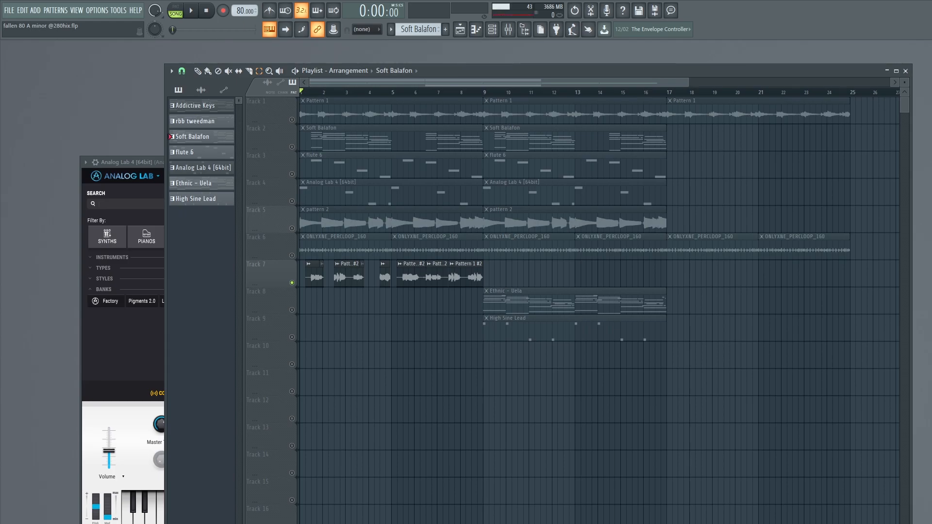
- Play the soloed Pattern 1 #2 clips on Track 7 and inspect the LittleAlterBoy settings on their mixer track
{"action": "left_click", "coordinate": [295, 71]}
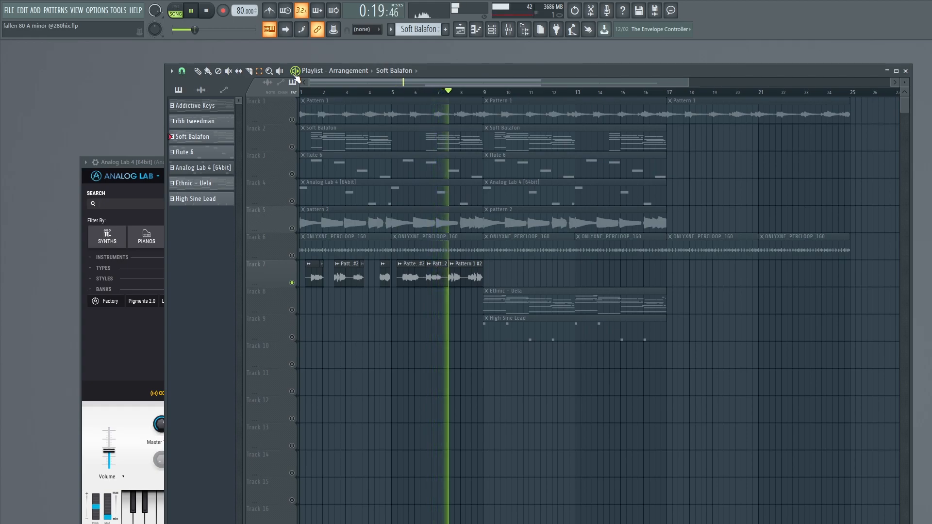
{"action": "left_click", "coordinate": [211, 15]}
{"action": "left_click", "coordinate": [508, 29]}
{"action": "left_click", "coordinate": [408, 213]}
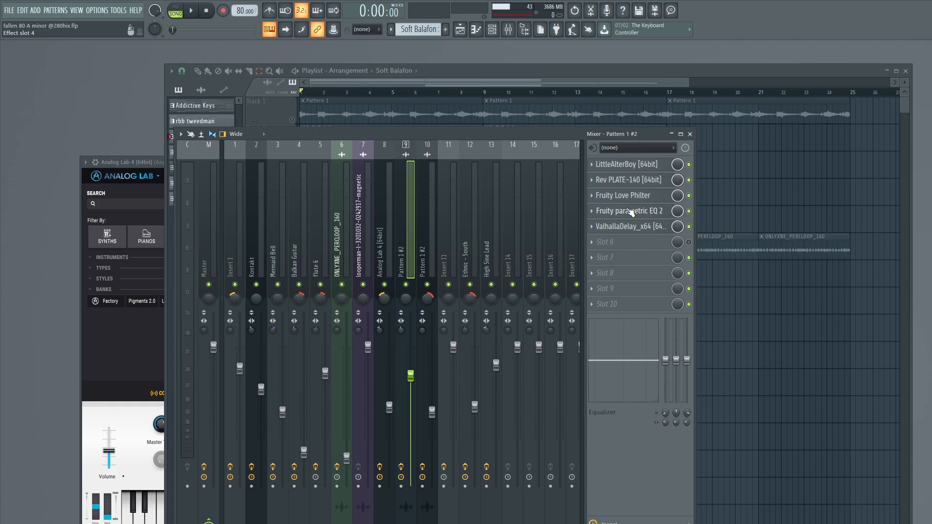
{"action": "left_click", "coordinate": [631, 164]}
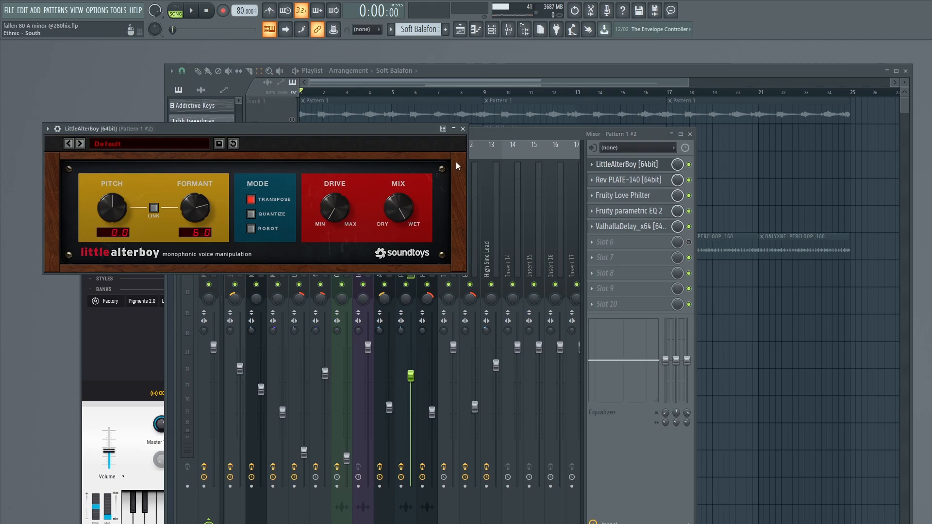
{"action": "left_click", "coordinate": [463, 129]}
- Inspect Rev PLATE-140 with its advanced controls, Fruity Love Philter and ValhallaDelay on the Pattern 1 #2 mixer track
{"action": "left_click", "coordinate": [635, 181]}
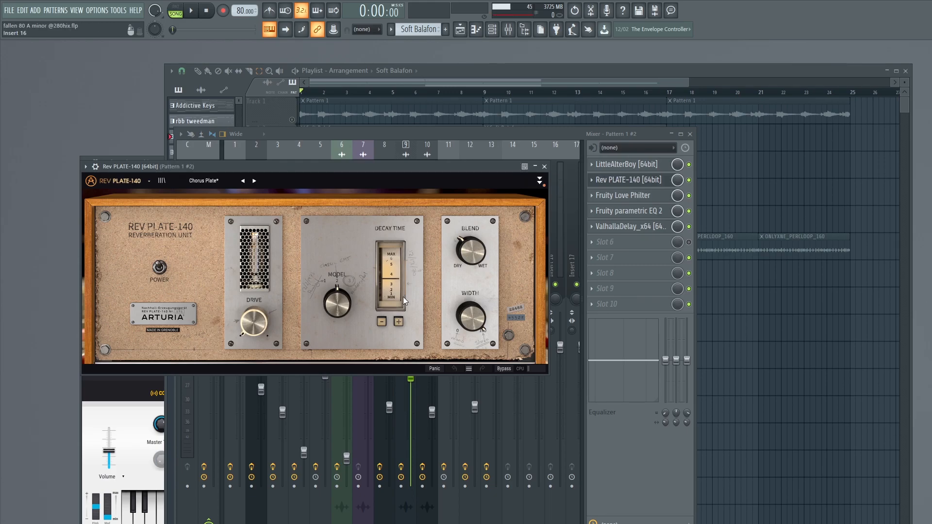
{"action": "left_click", "coordinate": [539, 181]}
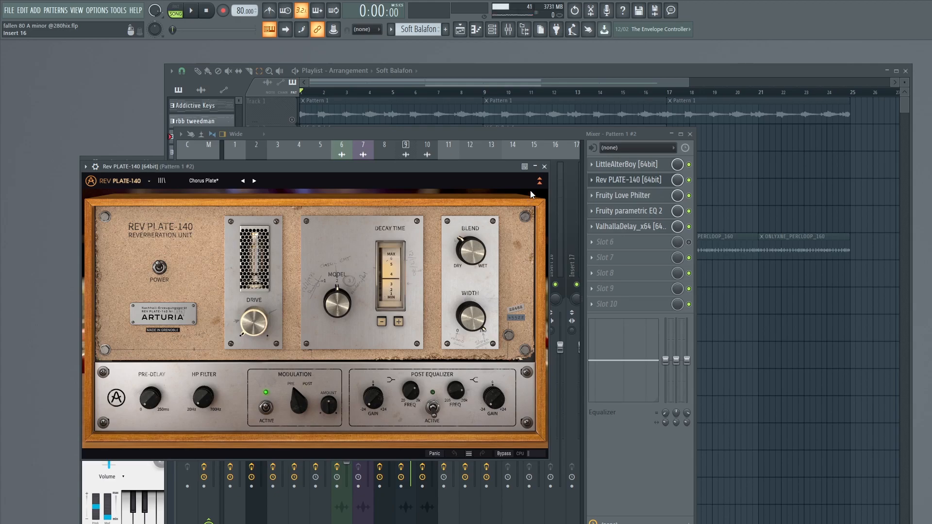
{"action": "left_click", "coordinate": [545, 167]}
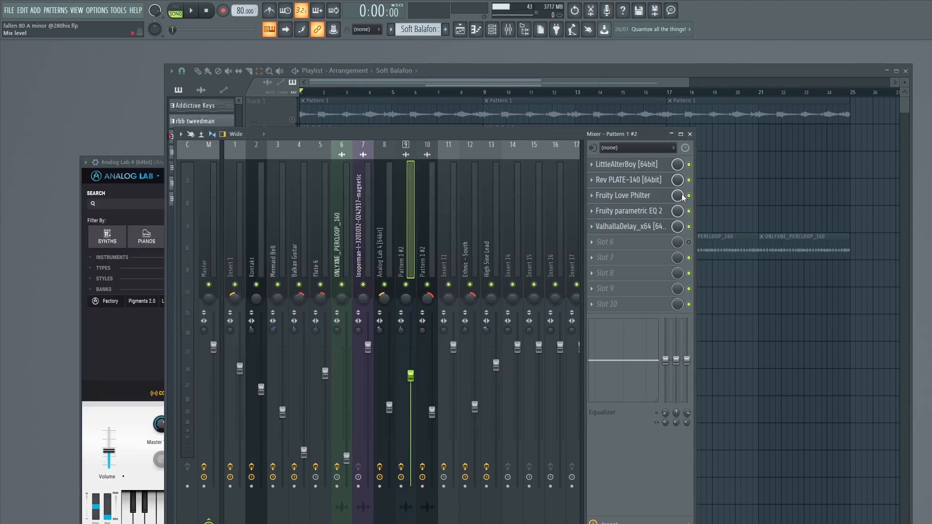
{"action": "left_click", "coordinate": [623, 195]}
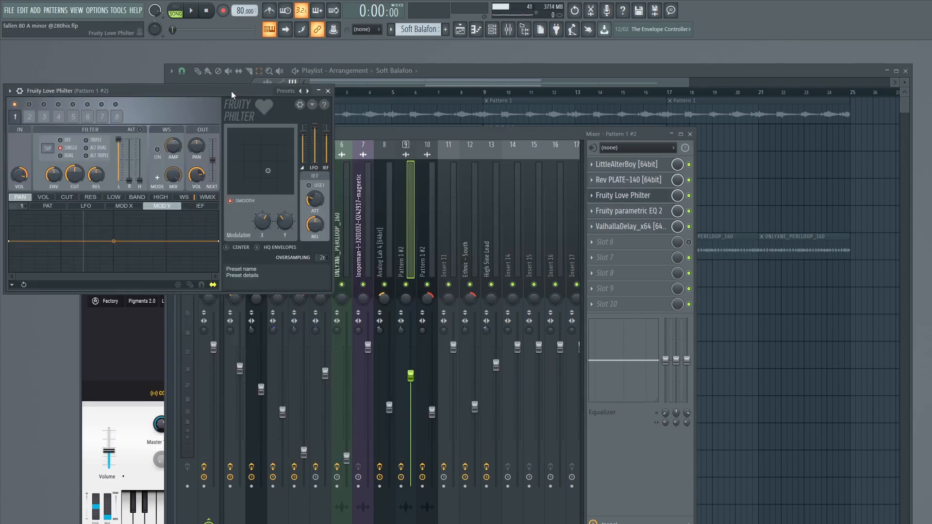
{"action": "left_click_drag", "start_coordinate": [231, 91], "coordinate": [454, 104]}
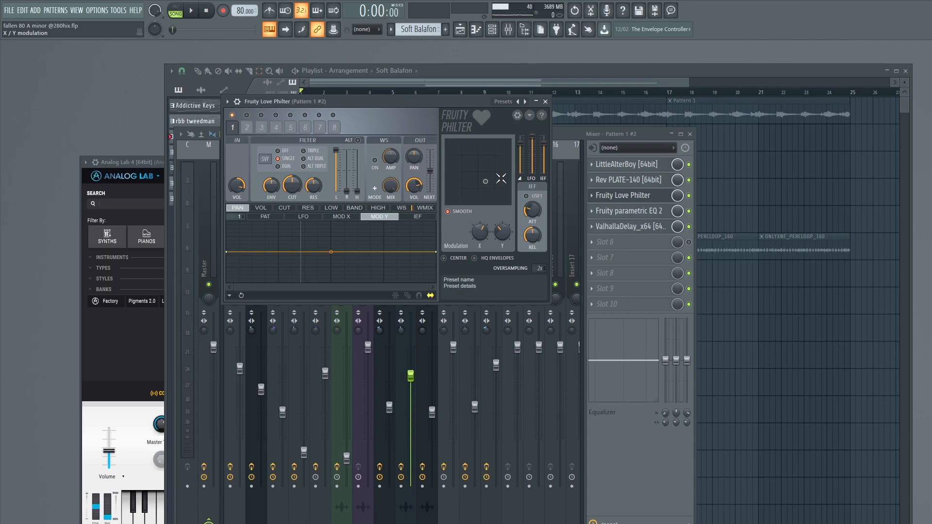
{"action": "left_click", "coordinate": [545, 102]}
{"action": "left_click", "coordinate": [323, 103]}
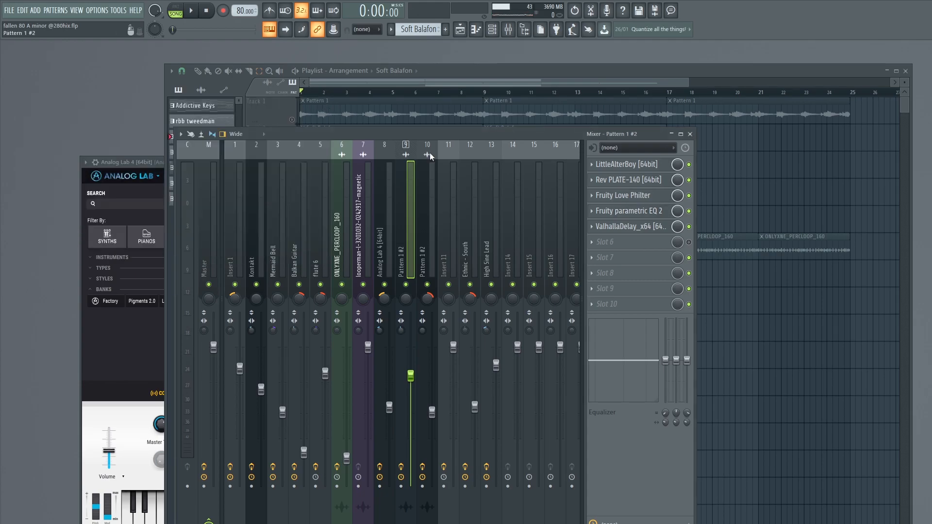
{"action": "left_click", "coordinate": [663, 231]}
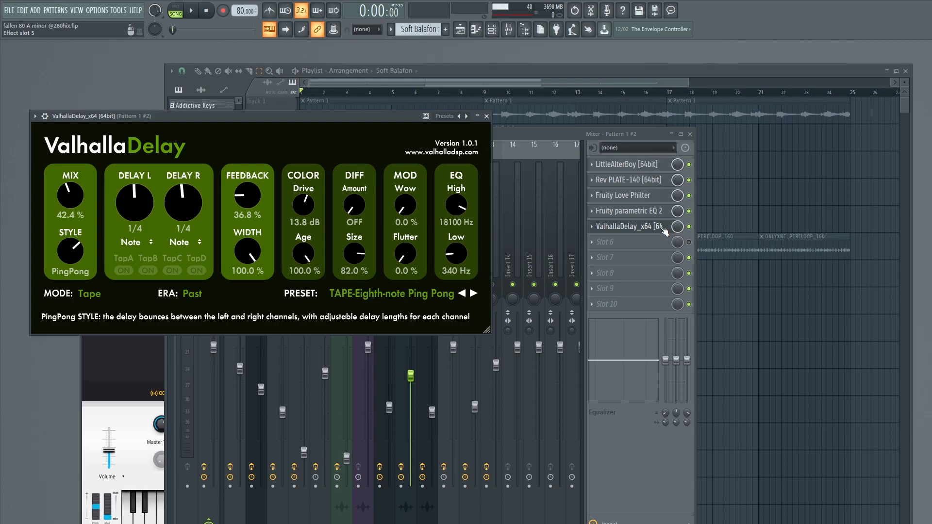
- Return to the playlist and replay the soloed Pattern 1 #2 clips from partway through bar 4
{"action": "left_click", "coordinate": [509, 69]}
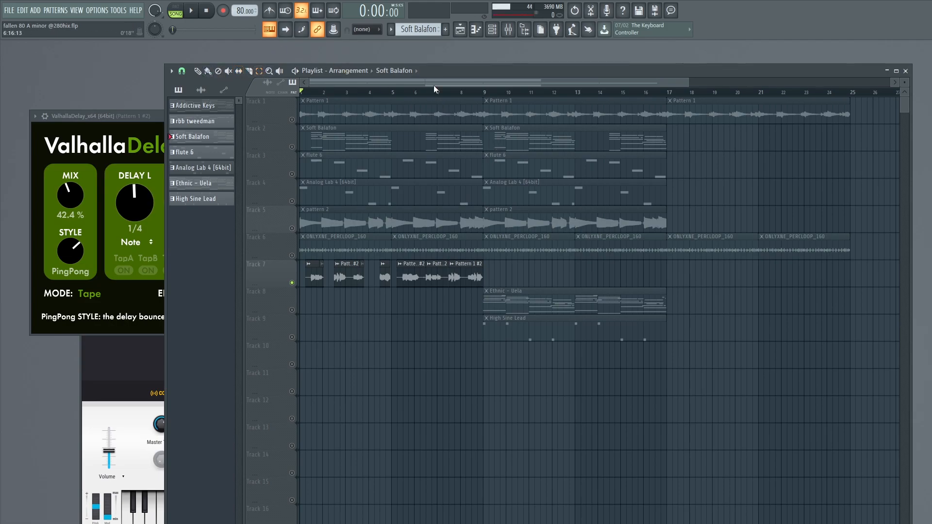
{"action": "left_click_drag", "start_coordinate": [383, 92], "coordinate": [384, 96]}
{"action": "key", "text": "space"}
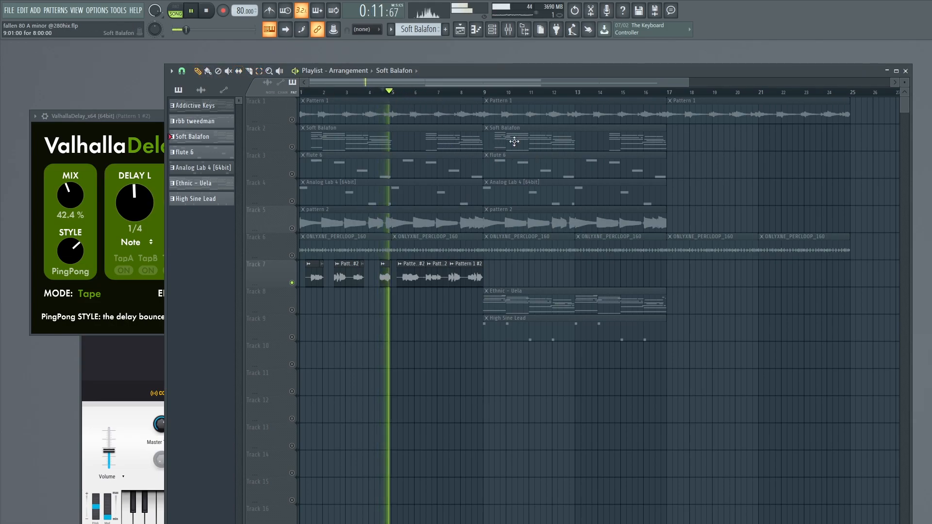
{"action": "key", "text": "space"}
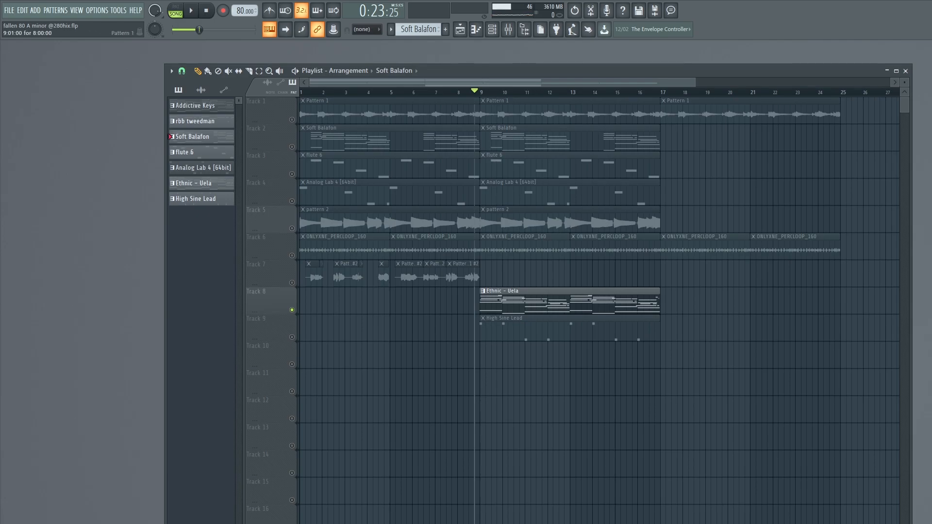
- Play the soloed Ethnic - Uela clip on Track 8 from just before bar 9
{"action": "left_click", "coordinate": [479, 92]}
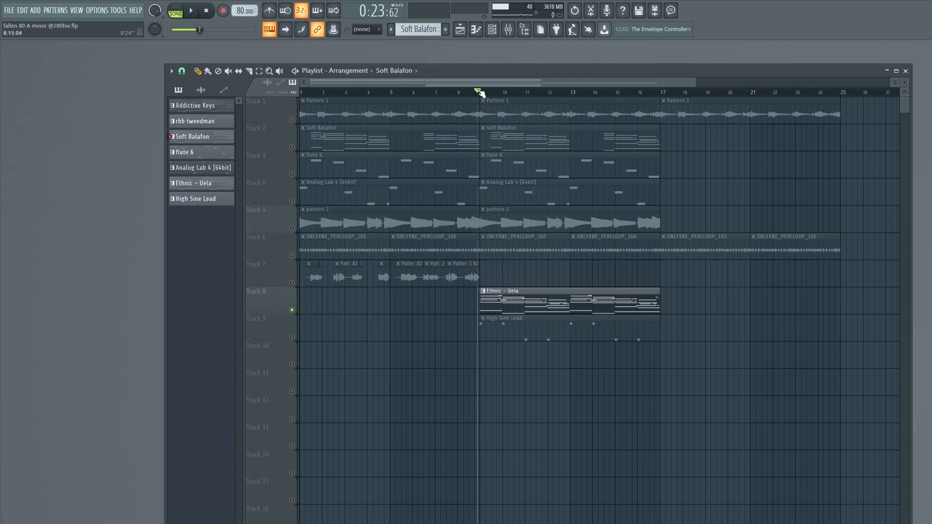
{"action": "key", "text": "space"}
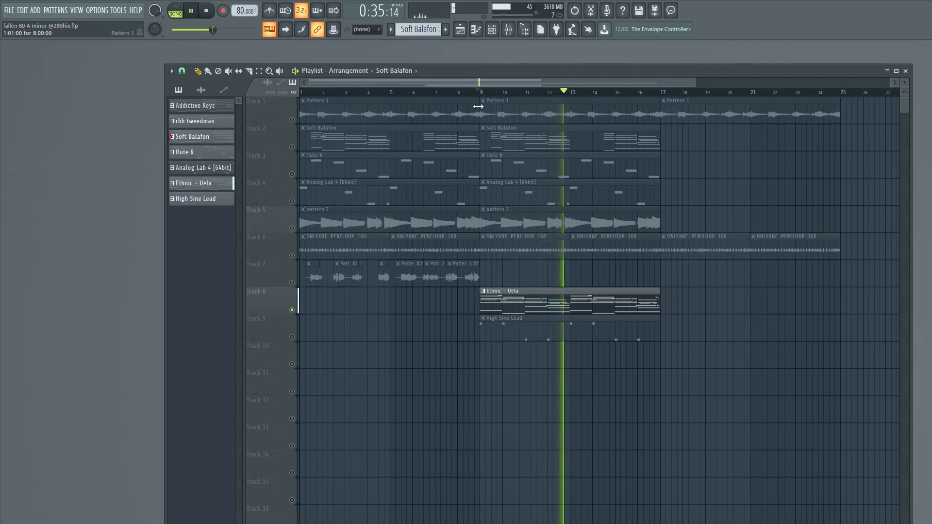
{"action": "key", "text": "space"}
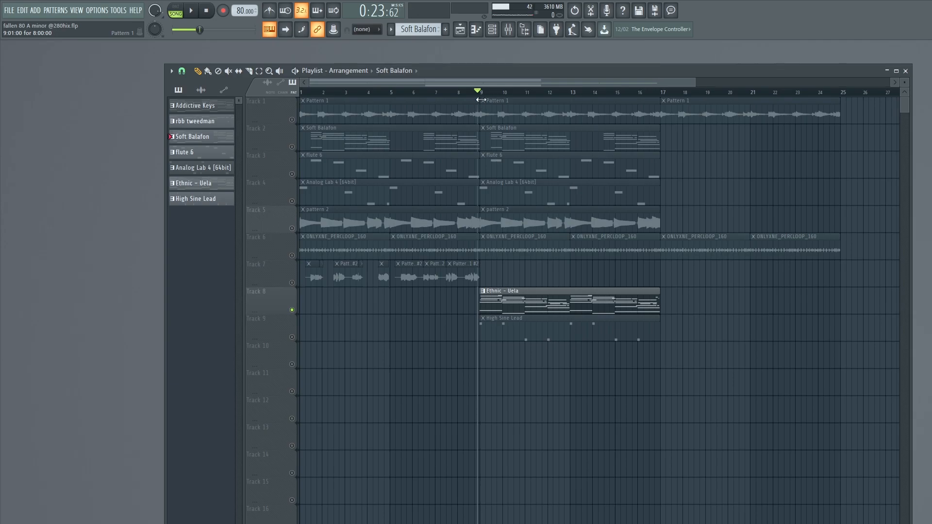
- Inspect Fruity parametric EQ 2, Ghz Vulf Compressor 3, ValhallaVintageVerb and Fruity Delay 3 on the Ethnic - South mixer track
{"action": "left_click", "coordinate": [509, 31]}
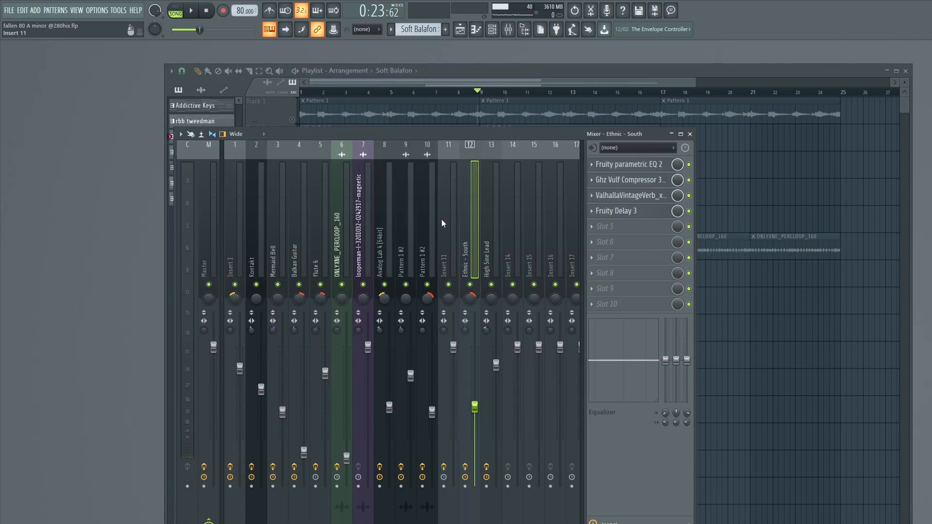
{"action": "left_click", "coordinate": [627, 164]}
{"action": "left_click", "coordinate": [348, 129]}
{"action": "left_click", "coordinate": [623, 180]}
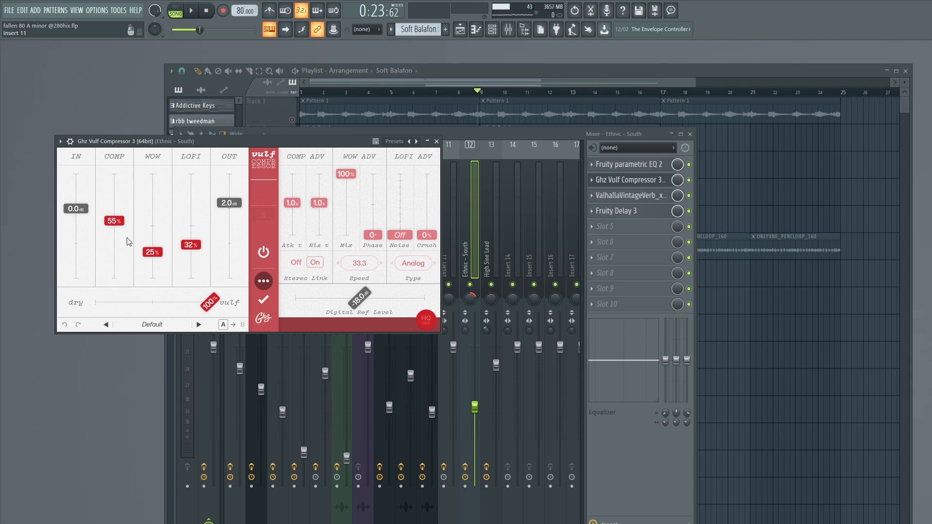
{"action": "left_click", "coordinate": [437, 142]}
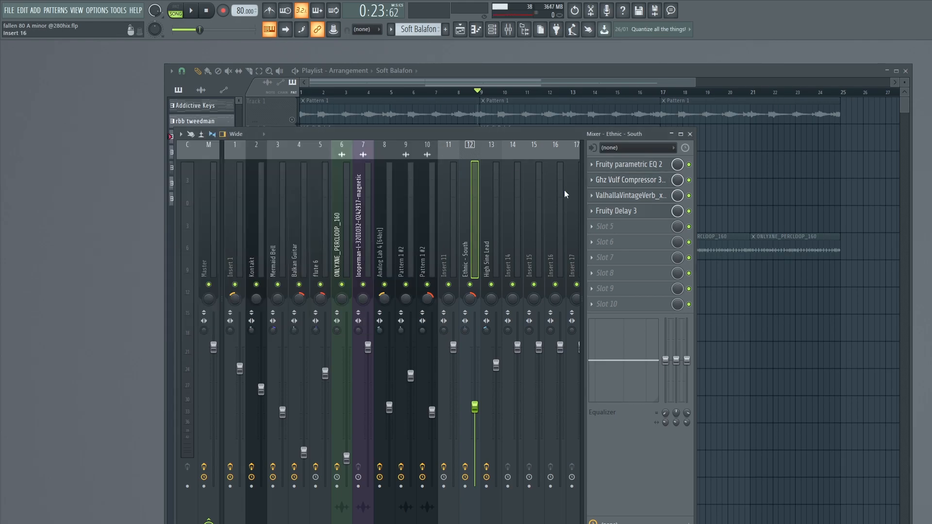
{"action": "left_click", "coordinate": [631, 196]}
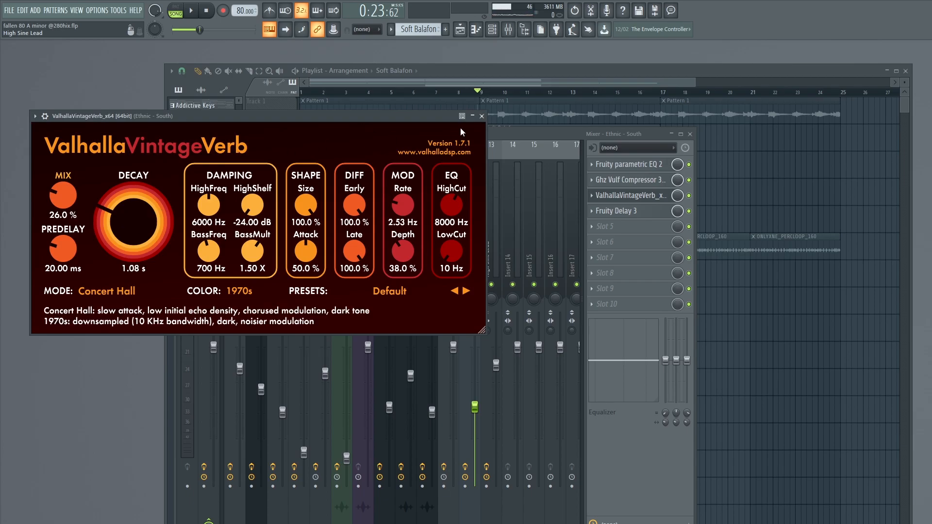
{"action": "left_click", "coordinate": [482, 116]}
{"action": "left_click", "coordinate": [631, 211]}
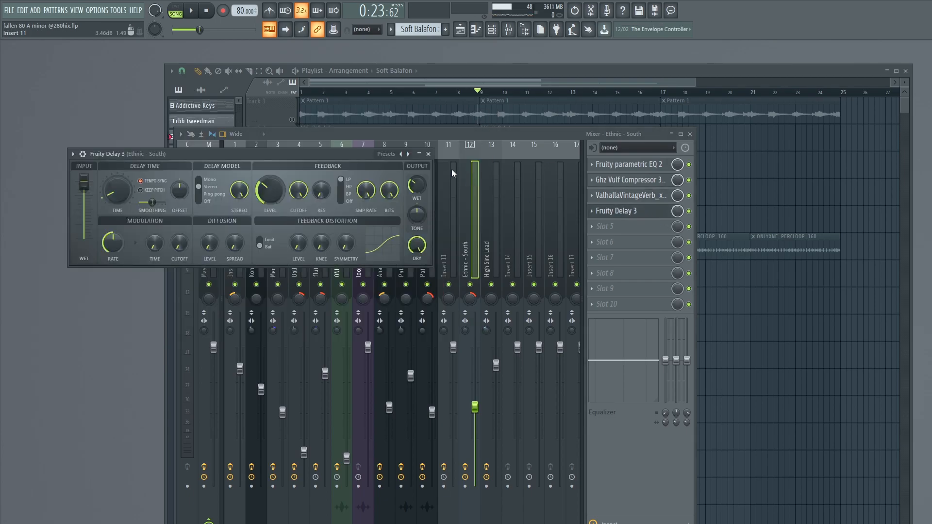
{"action": "left_click", "coordinate": [428, 154]}
{"action": "key", "text": "F9"}
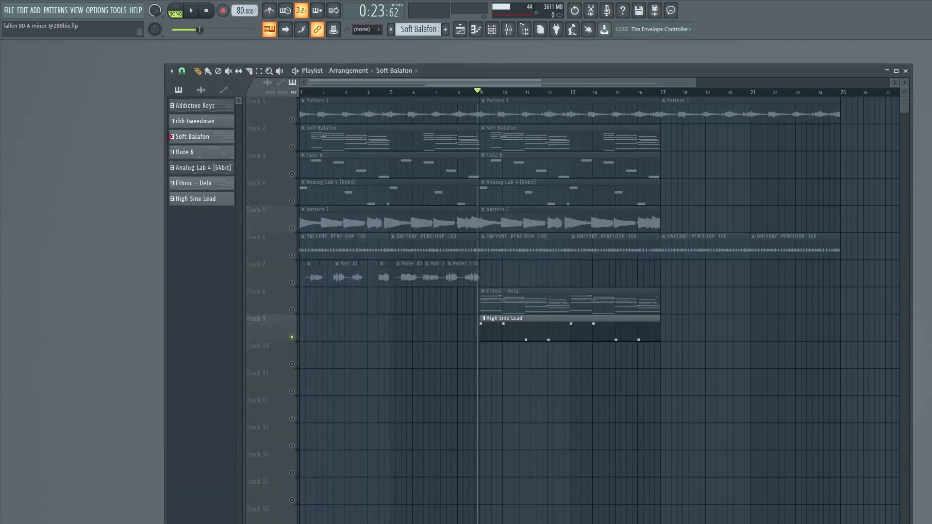
- Play the soloed High Sine Lead clip and inspect the SuperVHS settings on its mixer track
{"action": "key", "text": "space"}
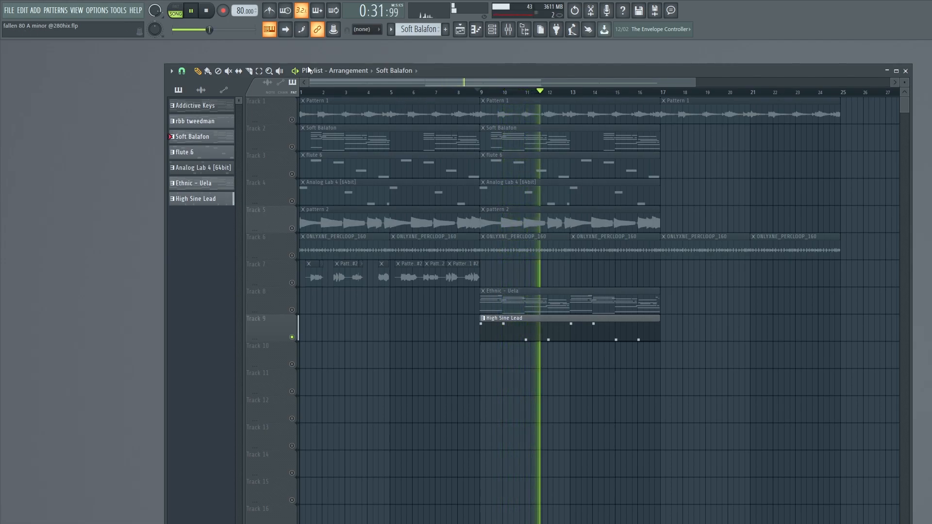
{"action": "left_click", "coordinate": [207, 11]}
{"action": "key", "text": "F9"}
{"action": "left_click", "coordinate": [496, 244]}
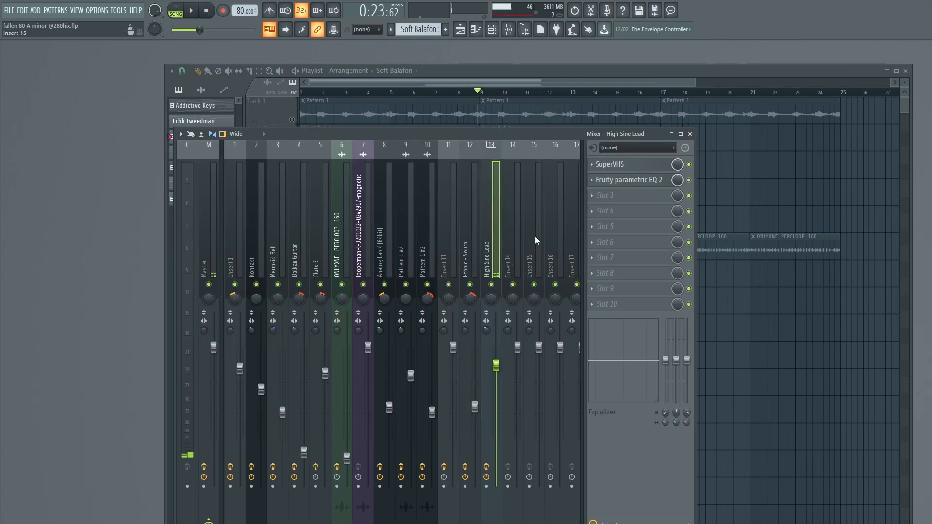
{"action": "left_click", "coordinate": [640, 165]}
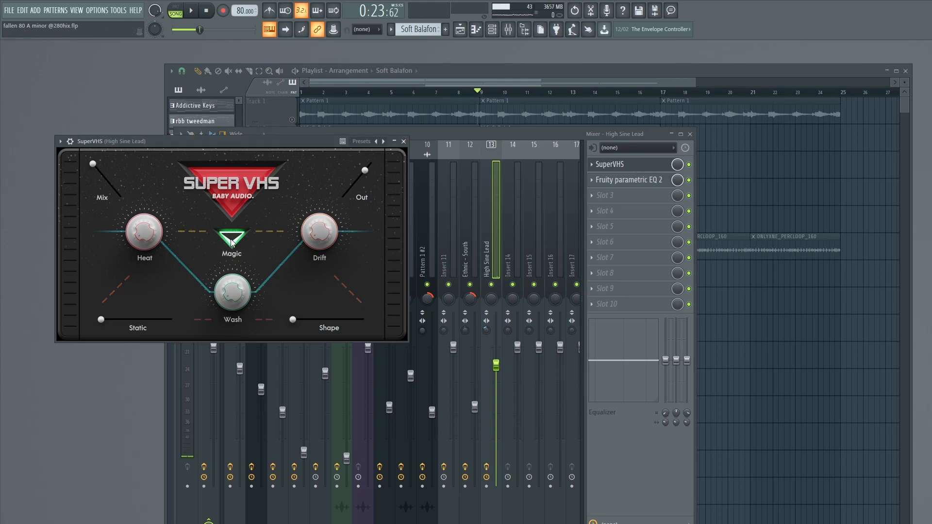
{"action": "left_click", "coordinate": [403, 141]}
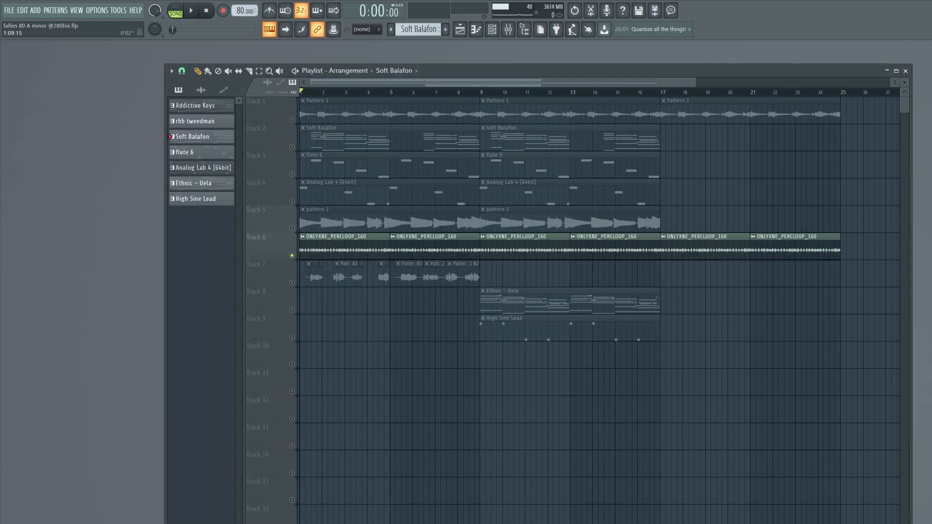
- Play the soloed ONLYXNE_PERCLOOP_160 percussion clips on Track 6 from the start of the playlist
{"action": "left_click", "coordinate": [296, 71]}
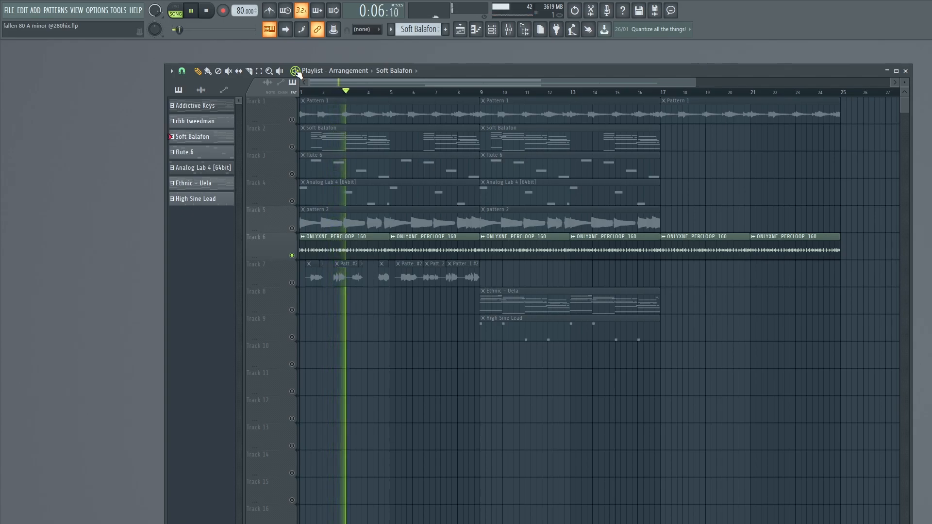
{"action": "left_click", "coordinate": [295, 70]}
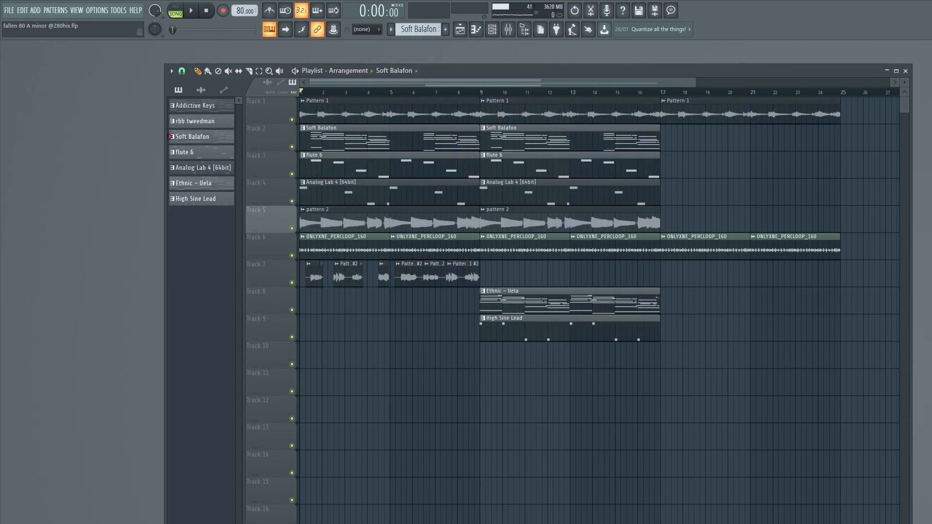
- Play the full arrangement from the start with every track unmuted, and open the mixer
{"action": "left_click", "coordinate": [295, 71]}
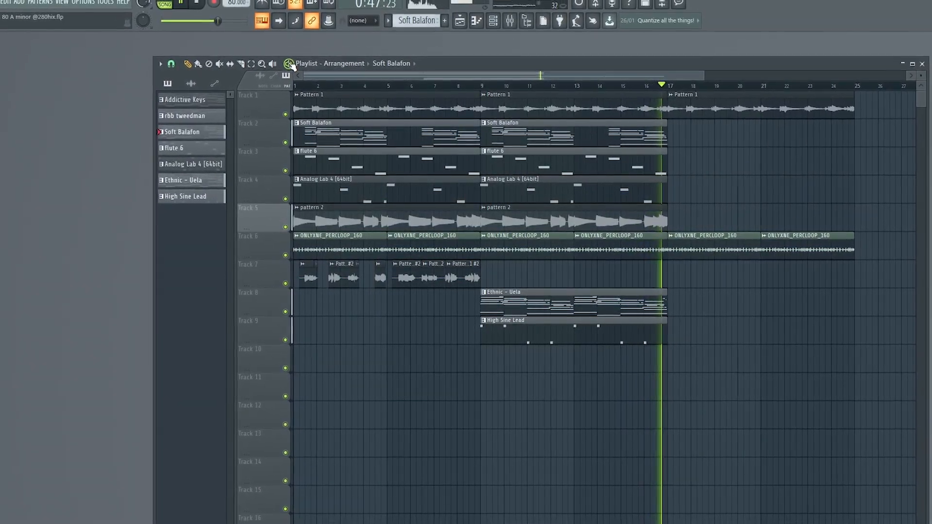
{"action": "key", "text": "space"}
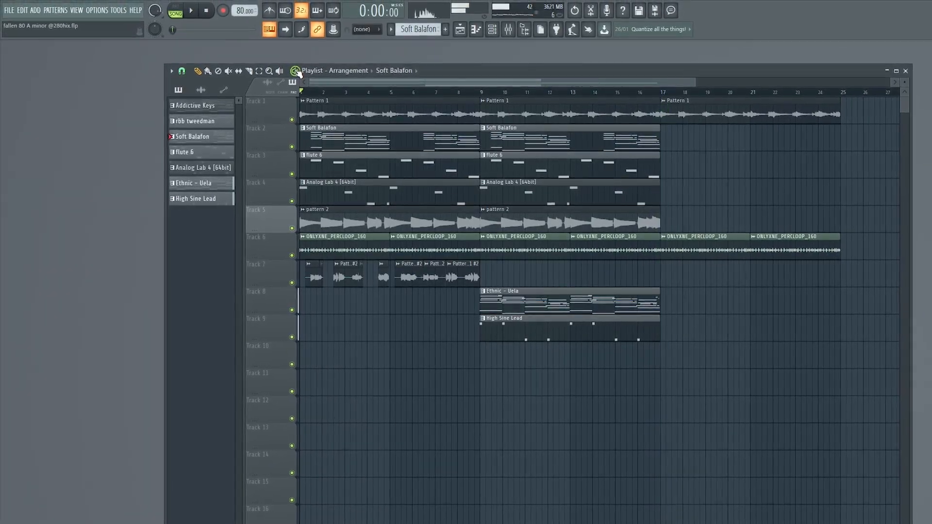
{"action": "key", "text": "F9"}
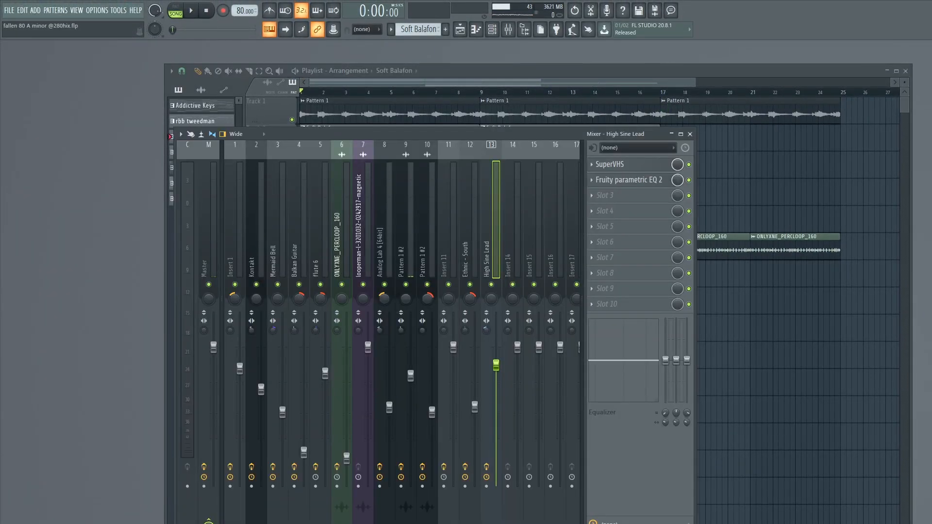